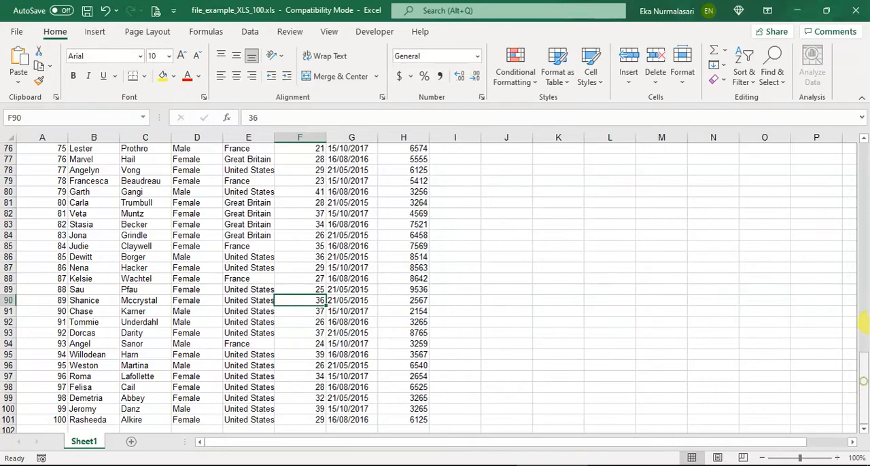
Select the whole data table from A1 to H101 and apply all borders to it
{"action": "left_click_drag", "start_coordinate": [863, 325], "coordinate": [862, 163]}
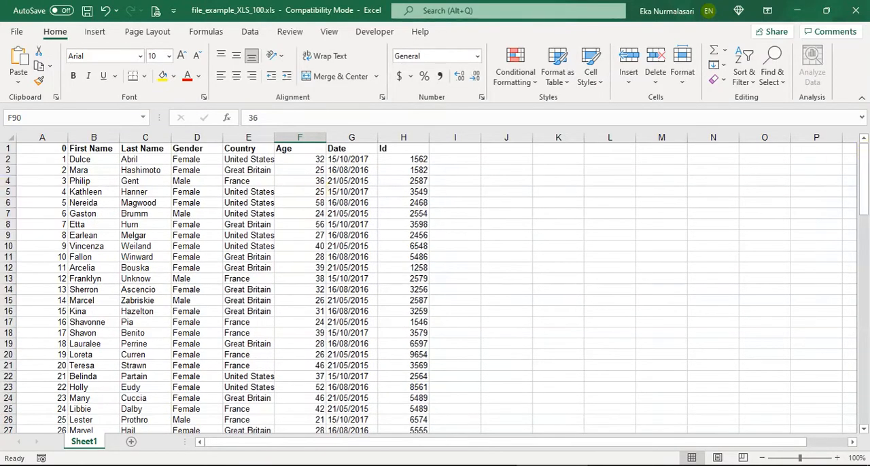
{"action": "left_click", "coordinate": [42, 157]}
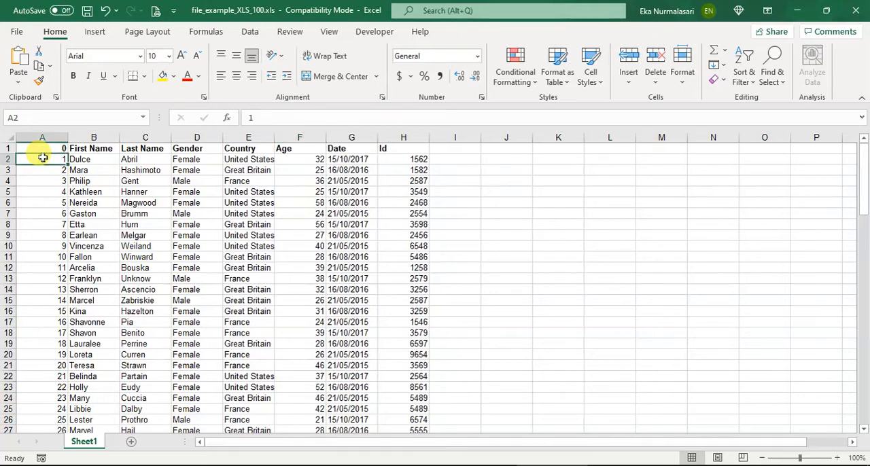
{"action": "left_click", "coordinate": [44, 147]}
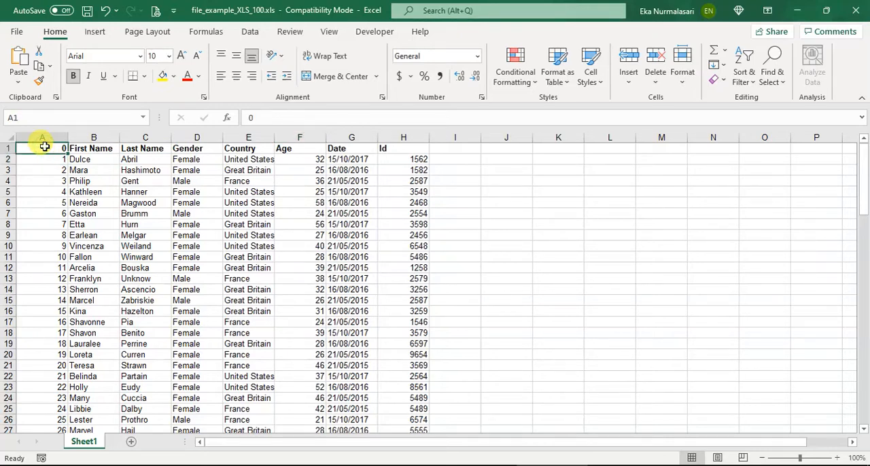
{"action": "scroll", "coordinate": [127, 190], "scroll_direction": "up", "scroll_amount": 3}
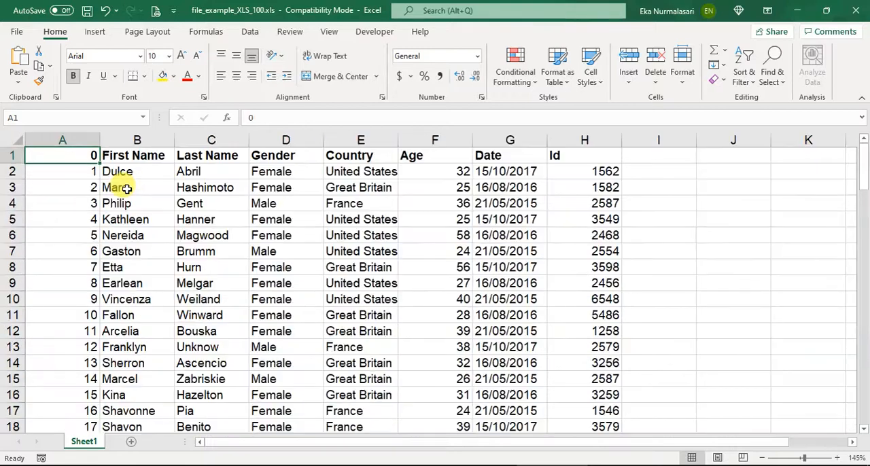
{"action": "left_click", "coordinate": [127, 187]}
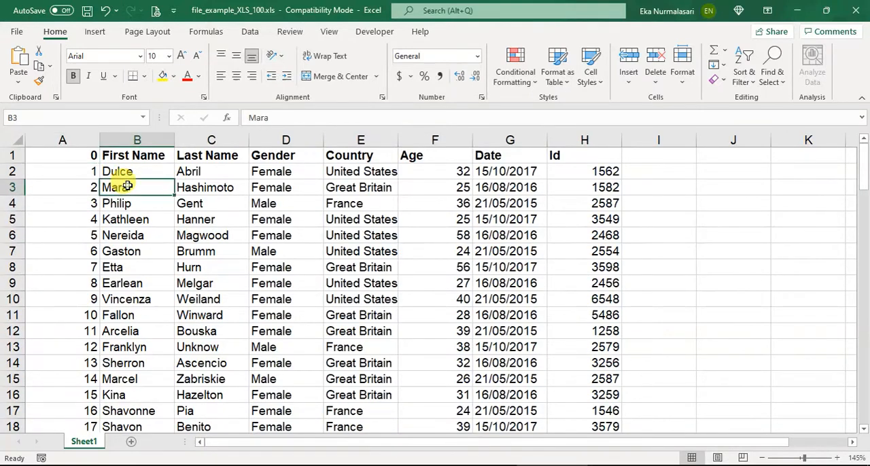
{"action": "left_click", "coordinate": [77, 159]}
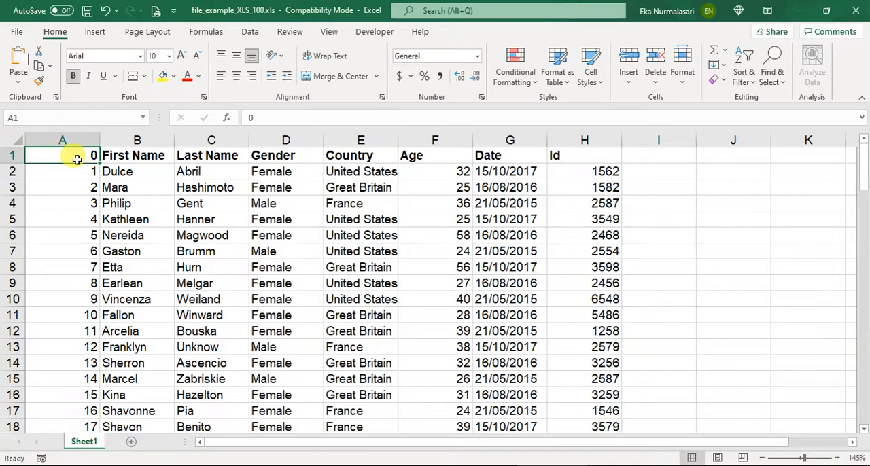
{"action": "key", "text": "ctrl+shift+Right"}
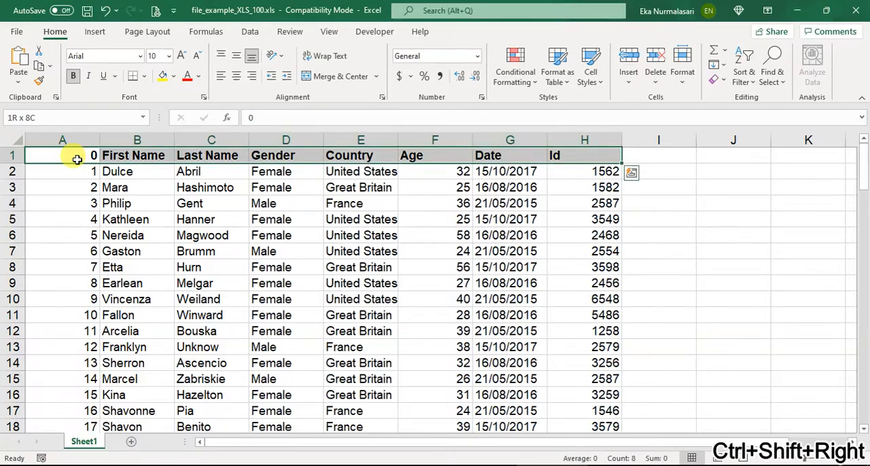
{"action": "key", "text": "ctrl+shift+Down"}
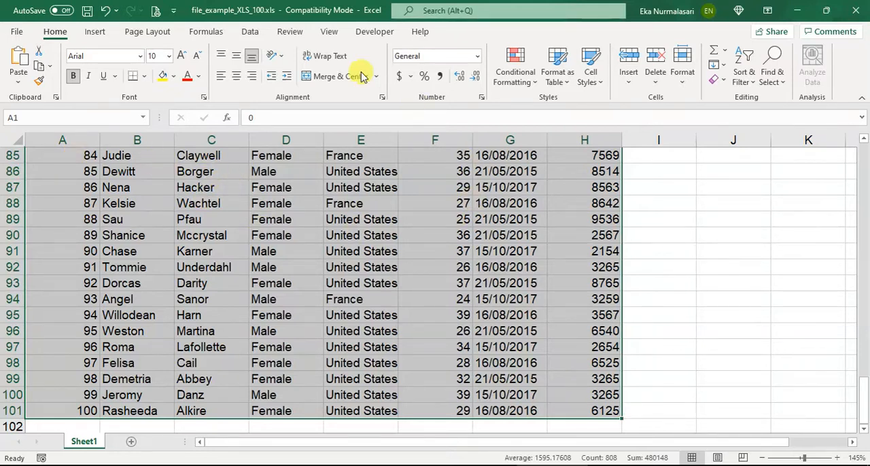
{"action": "left_click", "coordinate": [144, 76]}
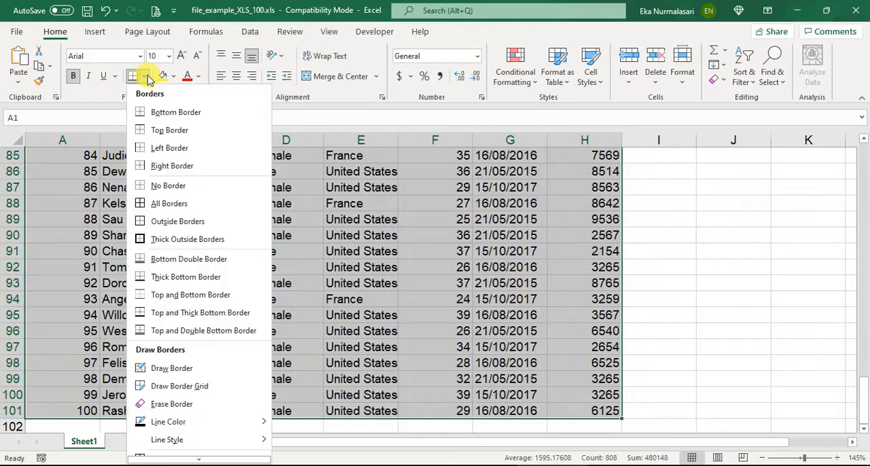
{"action": "left_click", "coordinate": [170, 204]}
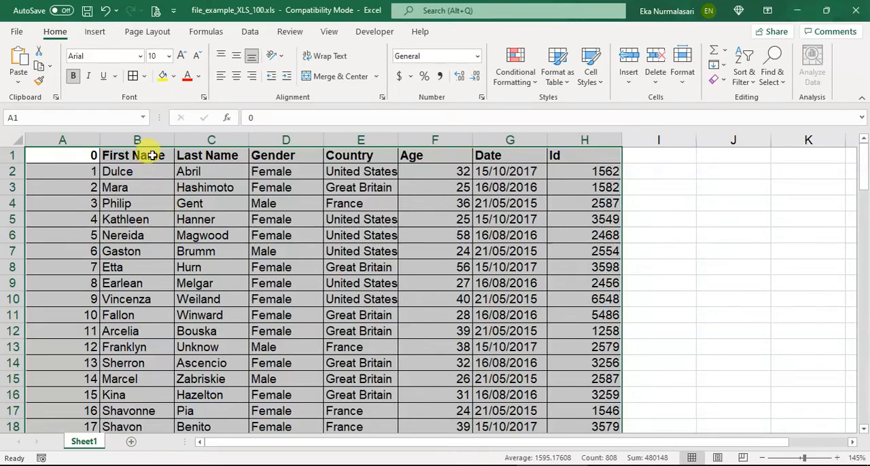
Set the selected table, A1 to H101, as the print area and clear the selection
{"action": "left_click", "coordinate": [156, 41]}
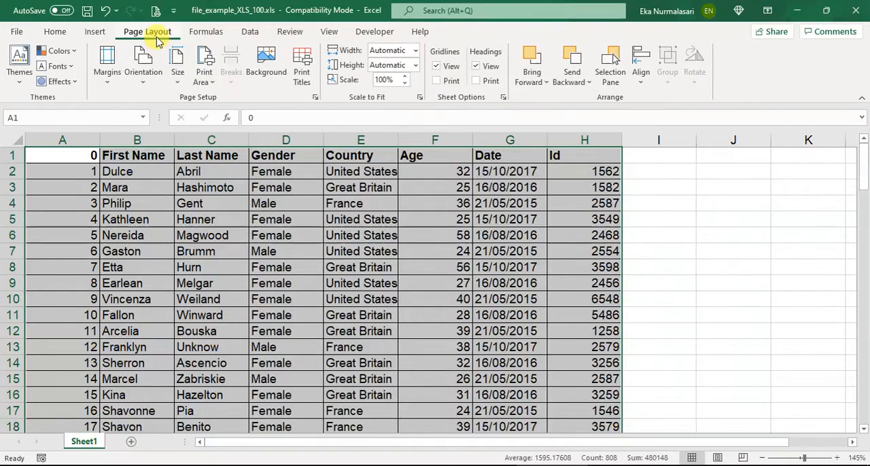
{"action": "left_click", "coordinate": [203, 82]}
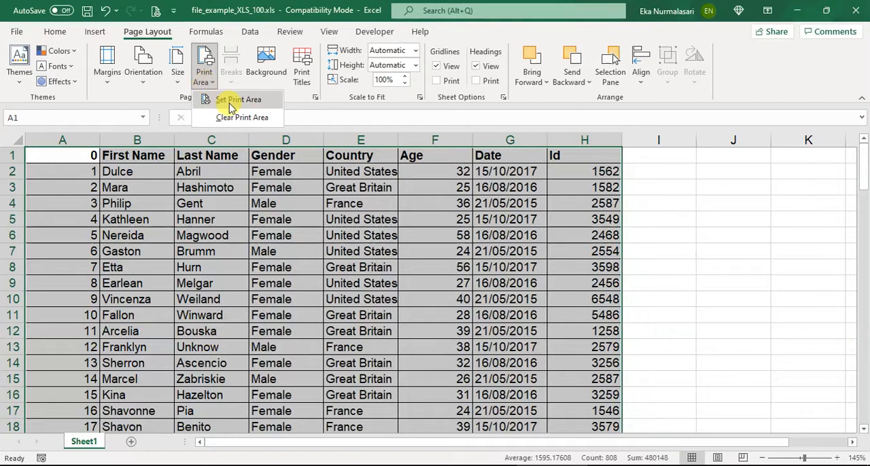
{"action": "left_click", "coordinate": [227, 100]}
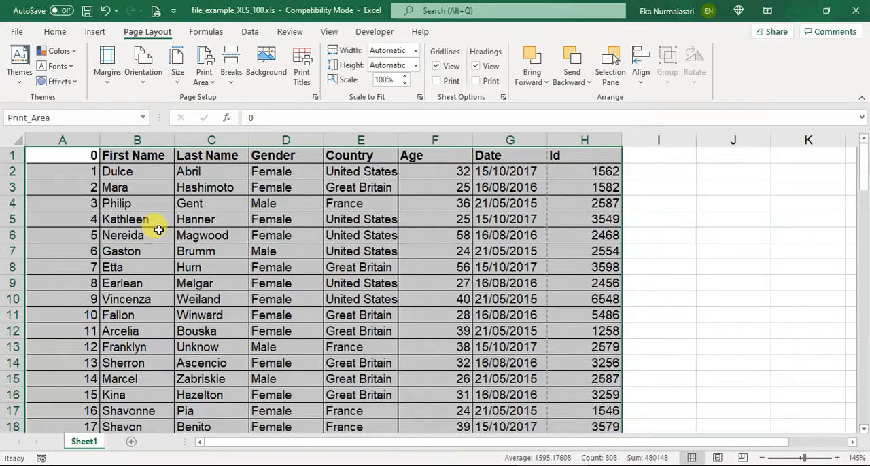
{"action": "left_click", "coordinate": [402, 251]}
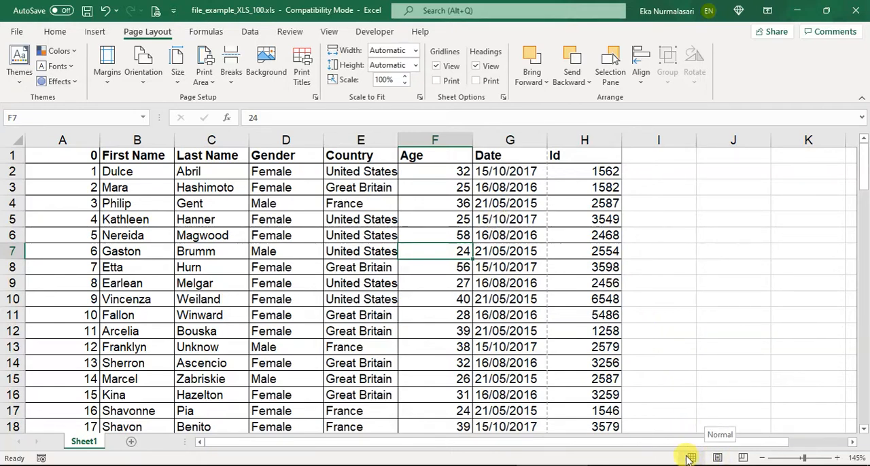
Switch the sheet to Page Break Preview and enlarge the view to 130%
{"action": "left_click", "coordinate": [744, 458]}
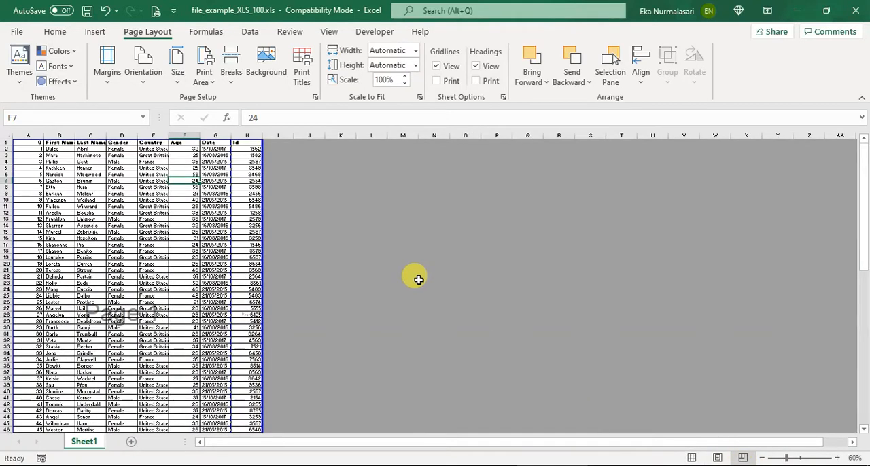
{"action": "scroll", "coordinate": [416, 277], "scroll_direction": "up", "scroll_amount": 4, "text": "ctrl"}
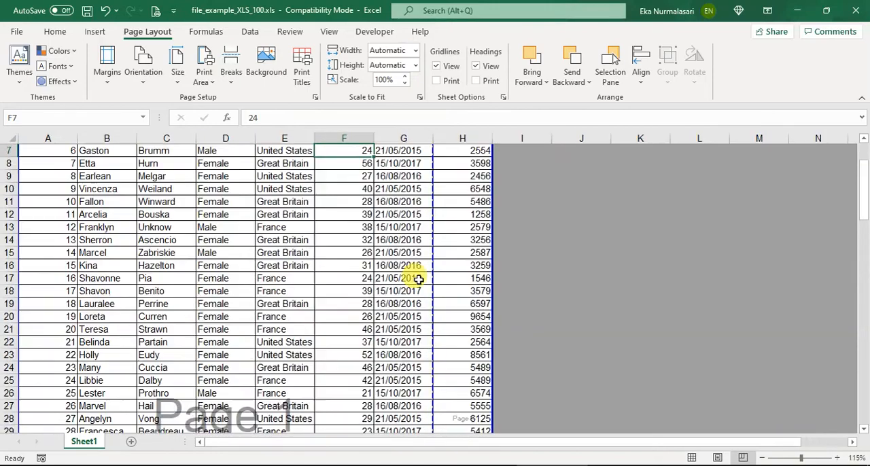
{"action": "scroll", "coordinate": [453, 229], "scroll_direction": "up", "scroll_amount": 1, "text": "ctrl"}
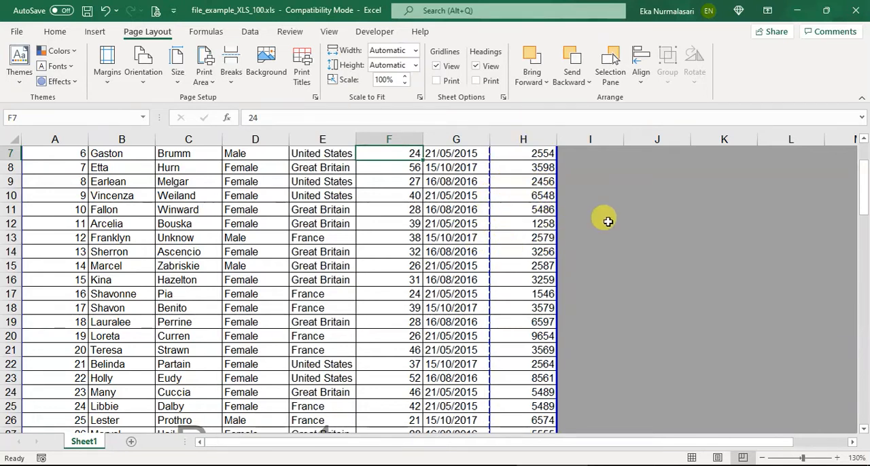
Examine how the dashed vertical and horizontal page breaks divide the table across the printed pages
{"action": "scroll", "coordinate": [533, 256], "scroll_direction": "down", "scroll_amount": 5}
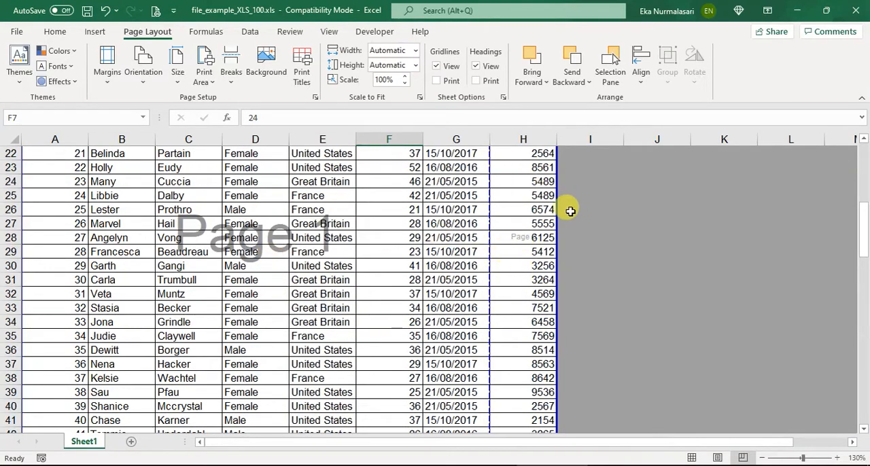
{"action": "scroll", "coordinate": [547, 216], "scroll_direction": "down", "scroll_amount": 13}
{"action": "scroll", "coordinate": [548, 216], "scroll_direction": "up", "scroll_amount": 3}
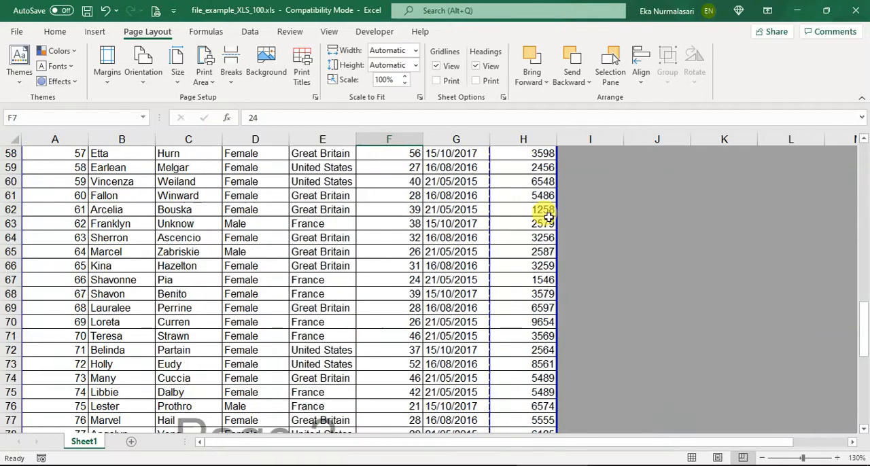
{"action": "scroll", "coordinate": [547, 216], "scroll_direction": "up", "scroll_amount": 7}
{"action": "scroll", "coordinate": [548, 216], "scroll_direction": "down", "scroll_amount": 4}
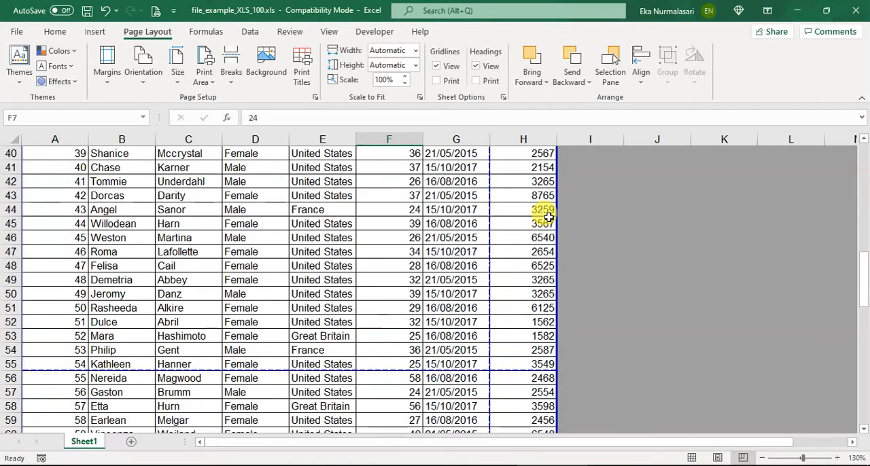
{"action": "scroll", "coordinate": [396, 345], "scroll_direction": "down", "scroll_amount": 3}
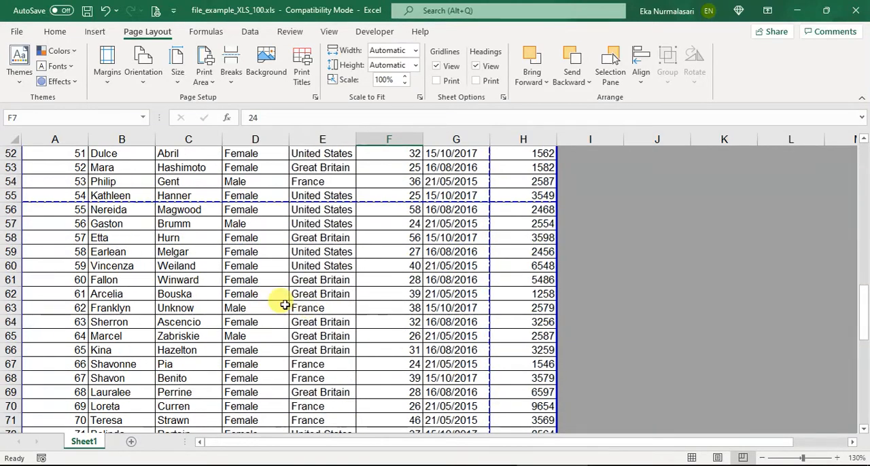
{"action": "scroll", "coordinate": [327, 218], "scroll_direction": "up", "scroll_amount": 8}
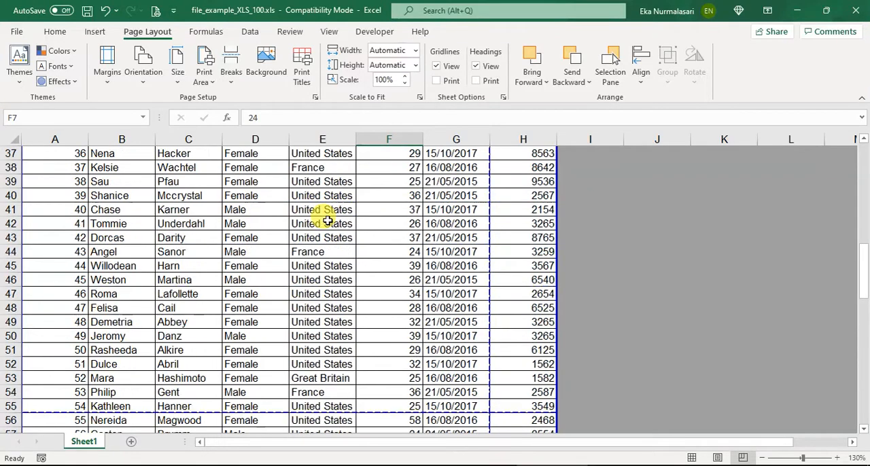
{"action": "scroll", "coordinate": [328, 220], "scroll_direction": "up", "scroll_amount": 1}
{"action": "scroll", "coordinate": [258, 249], "scroll_direction": "down", "scroll_amount": 7}
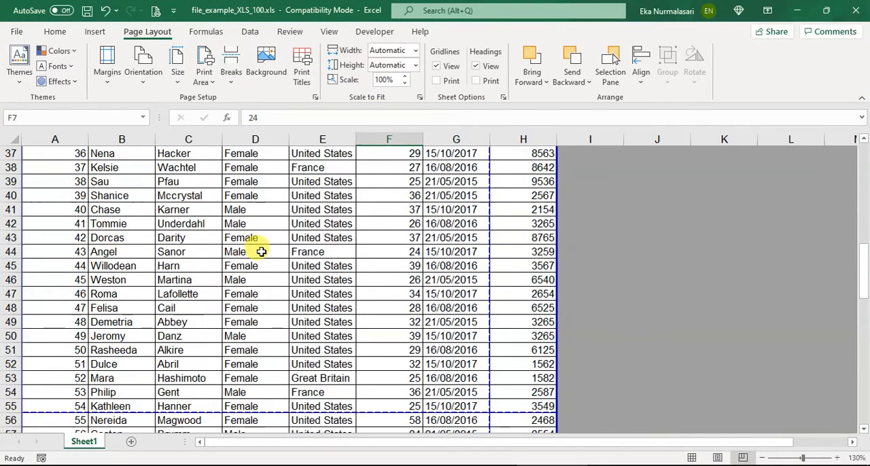
{"action": "scroll", "coordinate": [261, 253], "scroll_direction": "down", "scroll_amount": 7}
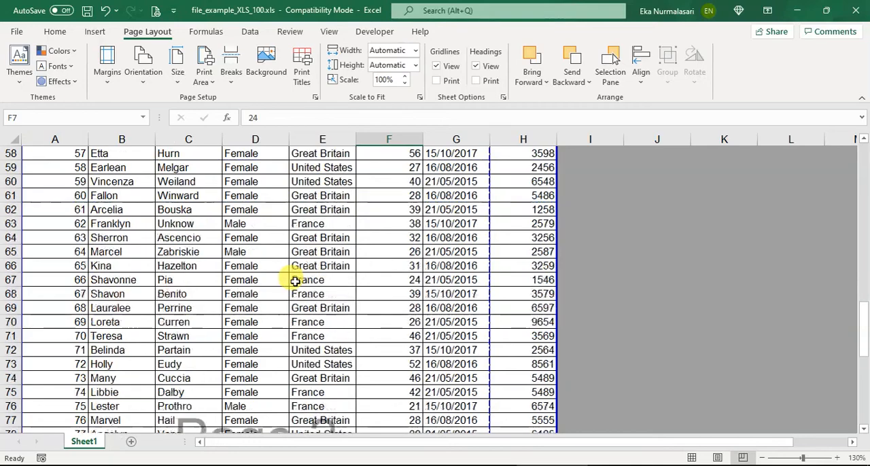
{"action": "scroll", "coordinate": [295, 280], "scroll_direction": "up", "scroll_amount": 19}
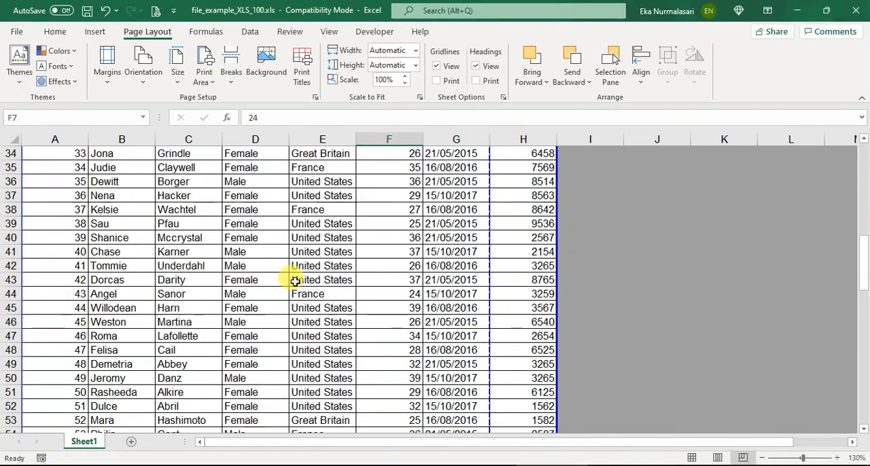
{"action": "scroll", "coordinate": [295, 280], "scroll_direction": "up", "scroll_amount": 3}
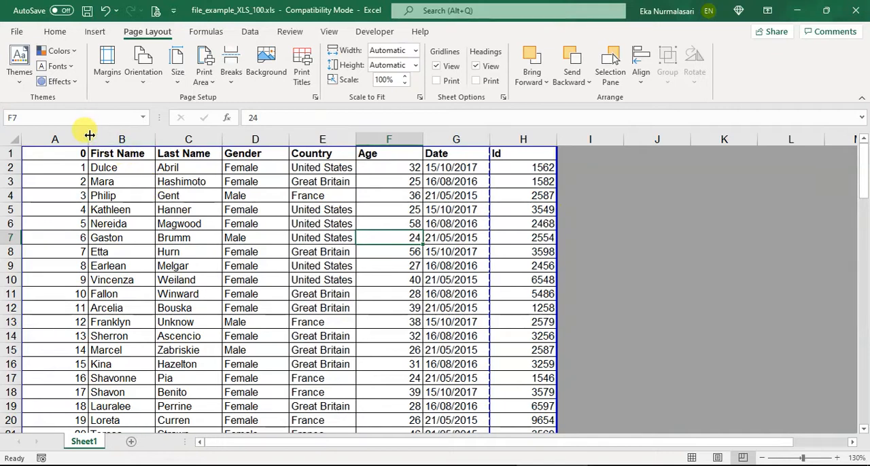
Widen column A and try moving the vertical page break between columns G and H to the outer edge of column H
{"action": "left_click_drag", "start_coordinate": [89, 136], "coordinate": [109, 140]}
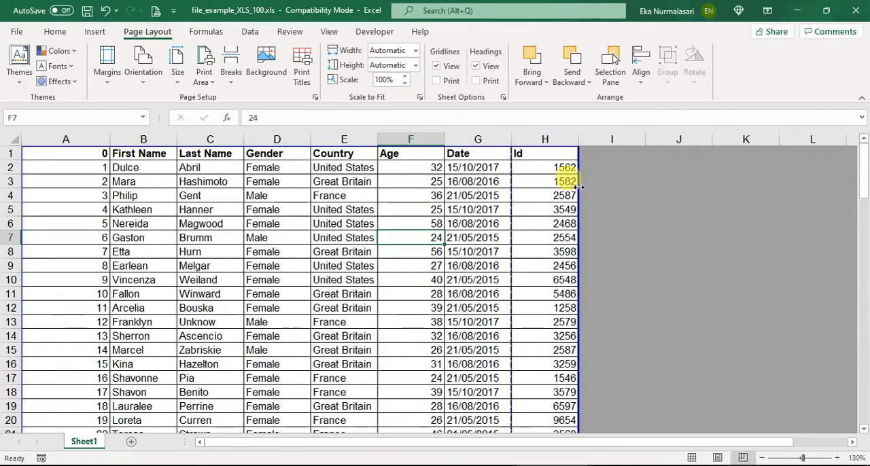
{"action": "left_click_drag", "start_coordinate": [511, 187], "coordinate": [579, 187]}
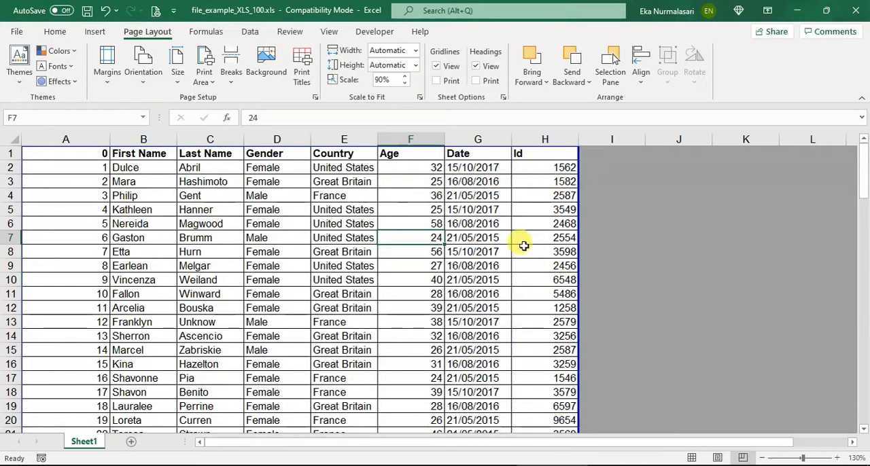
{"action": "scroll", "coordinate": [522, 239], "scroll_direction": "down", "scroll_amount": 10}
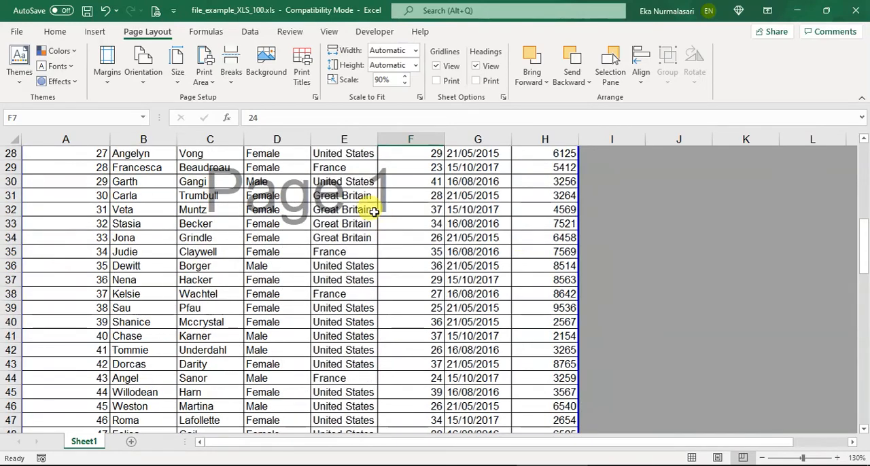
{"action": "scroll", "coordinate": [377, 205], "scroll_direction": "down", "scroll_amount": 8}
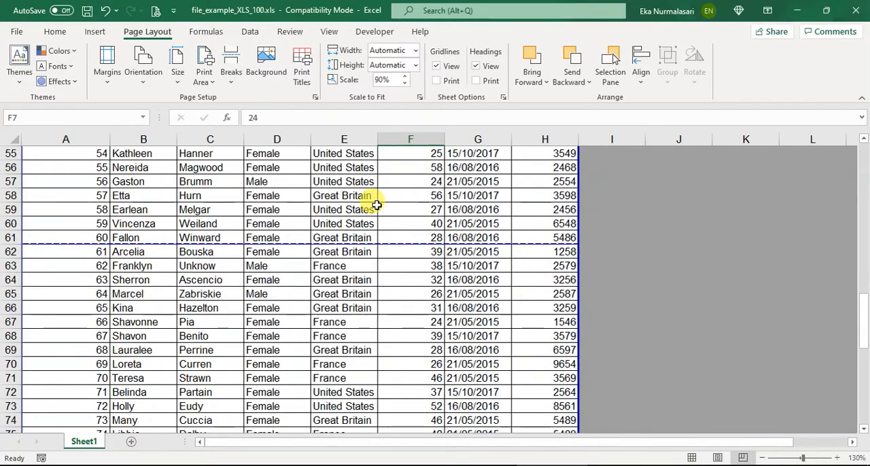
{"action": "scroll", "coordinate": [376, 205], "scroll_direction": "up", "scroll_amount": 6}
{"action": "scroll", "coordinate": [376, 204], "scroll_direction": "up", "scroll_amount": 7}
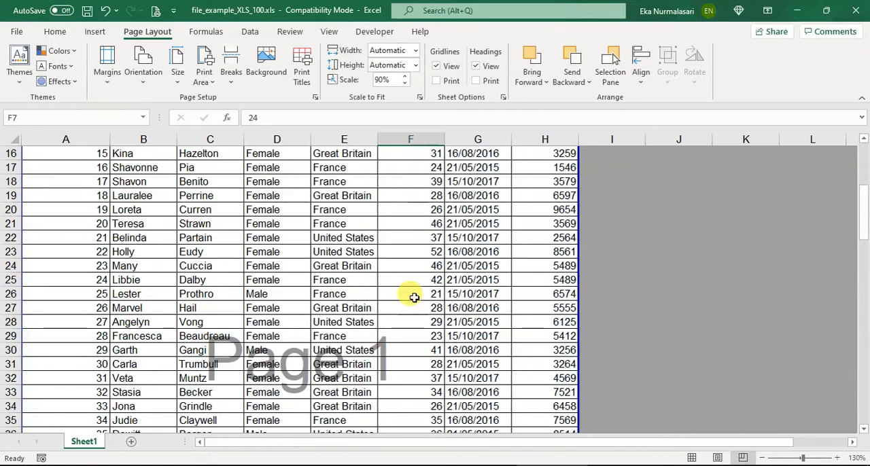
{"action": "key", "text": "ctrl+z"}
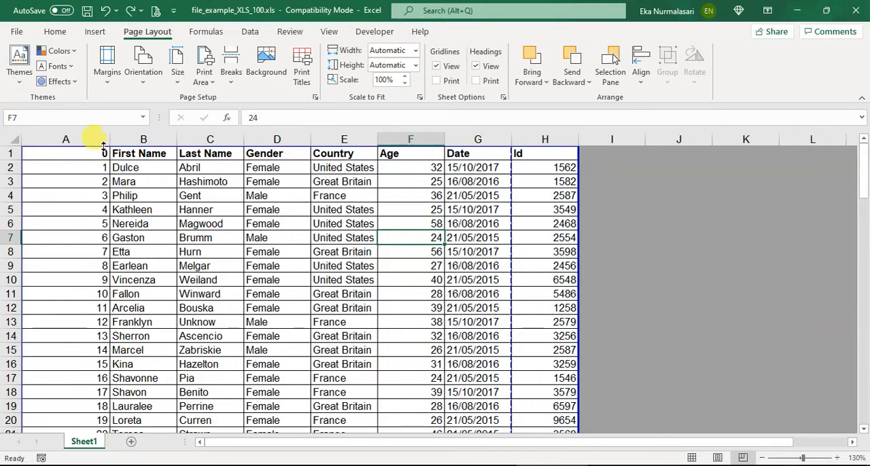
Autofit the widths of column A and the Age column to their contents
{"action": "mouse_move", "coordinate": [108, 138]}
{"action": "left_mouse_down"}
{"action": "mouse_move", "coordinate": [46, 141]}
{"action": "mouse_move", "coordinate": [120, 145]}
{"action": "left_mouse_up"}
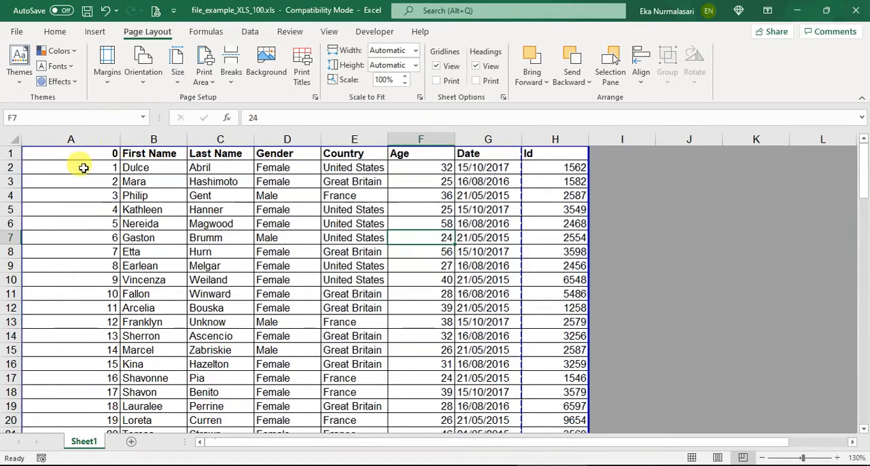
{"action": "double_click", "coordinate": [118, 138]}
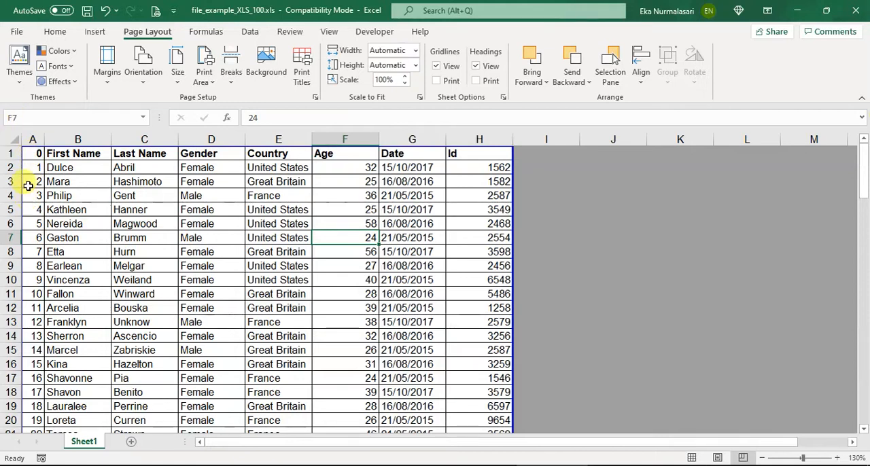
{"action": "double_click", "coordinate": [378, 142]}
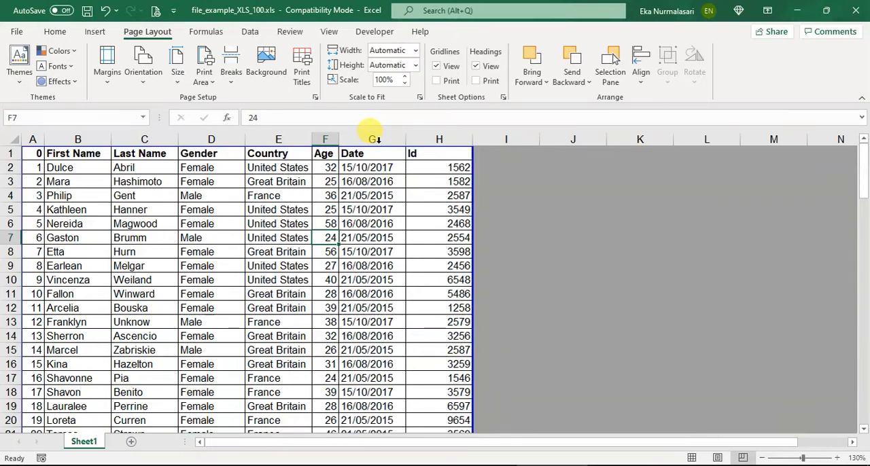
Set custom page margins with the left and right margins both reduced to 0.537
{"action": "left_click", "coordinate": [107, 78]}
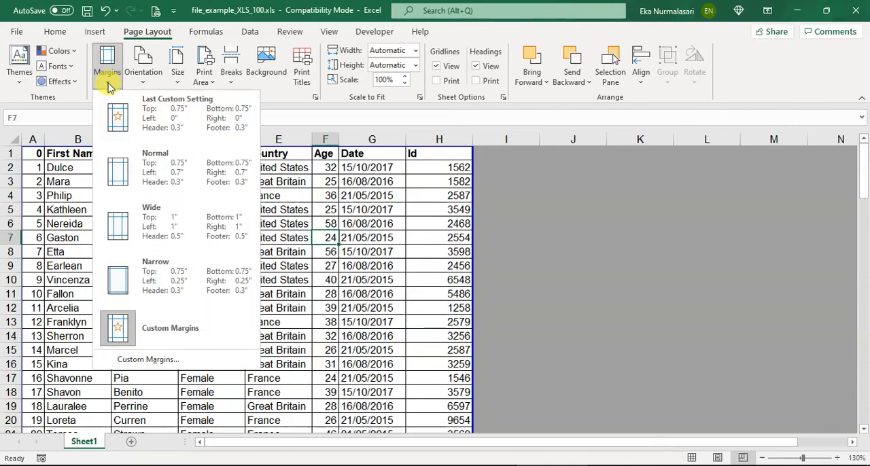
{"action": "left_click", "coordinate": [228, 362]}
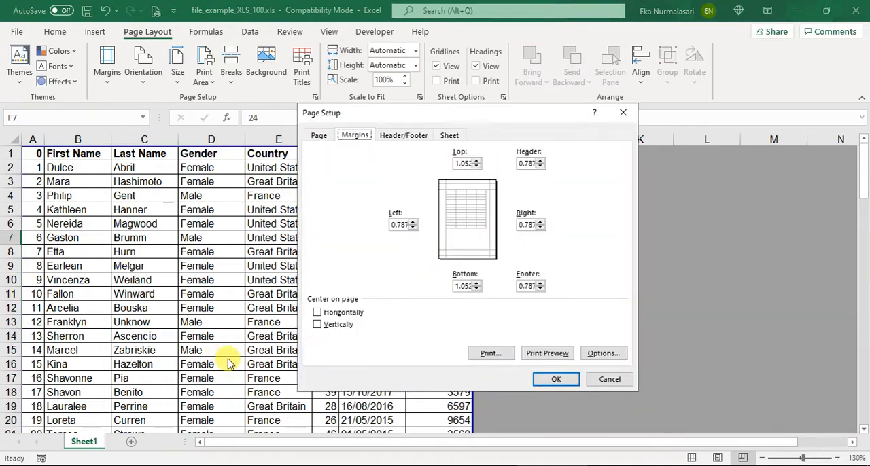
{"action": "left_click", "coordinate": [405, 226]}
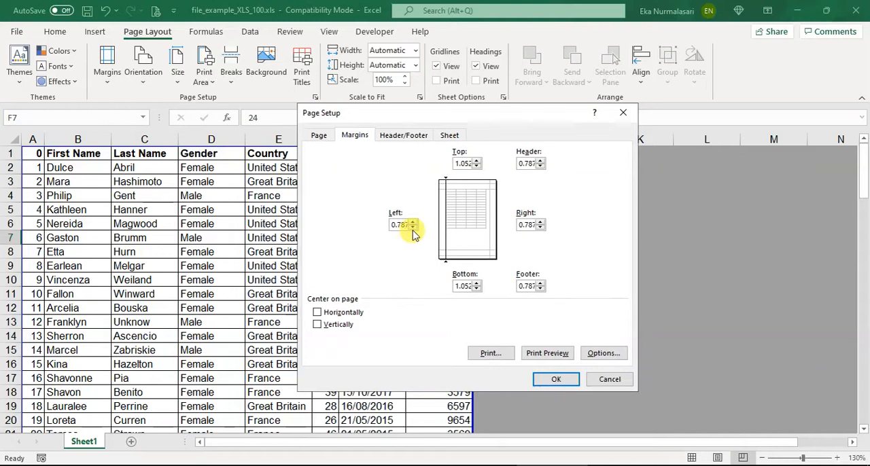
{"action": "left_click", "coordinate": [412, 228]}
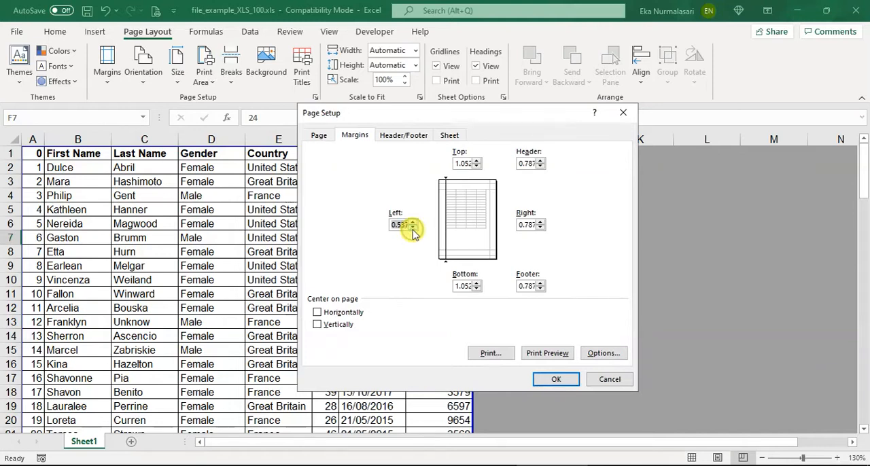
{"action": "left_click", "coordinate": [541, 228]}
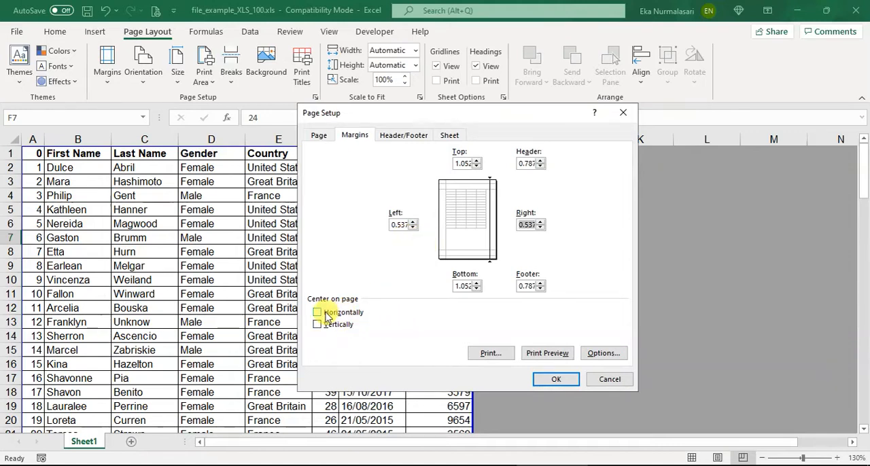
Center the table horizontally on the printed page
{"action": "left_click", "coordinate": [356, 313]}
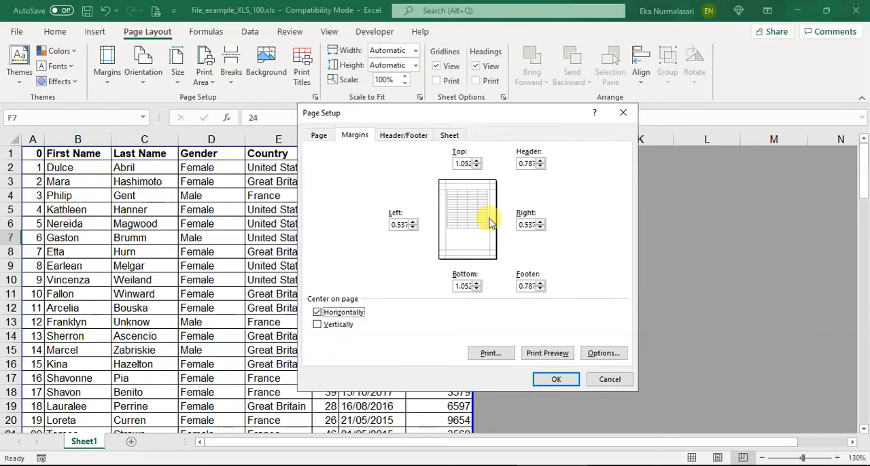
{"action": "left_click", "coordinate": [355, 315]}
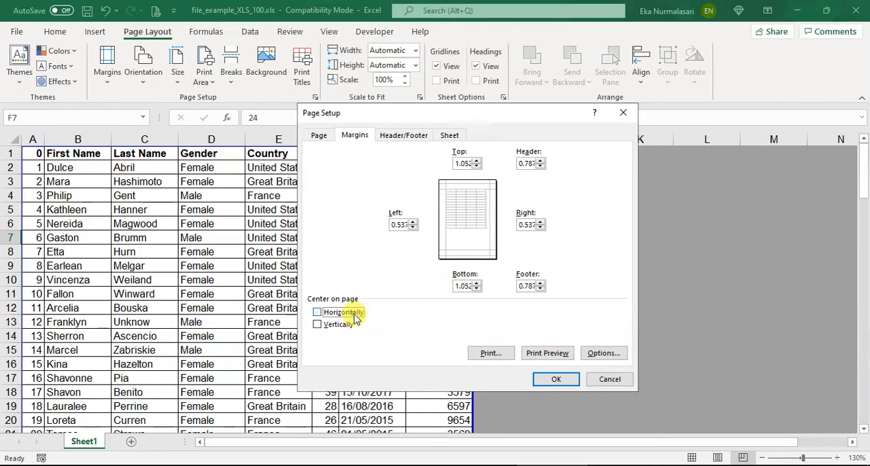
{"action": "left_click", "coordinate": [355, 315]}
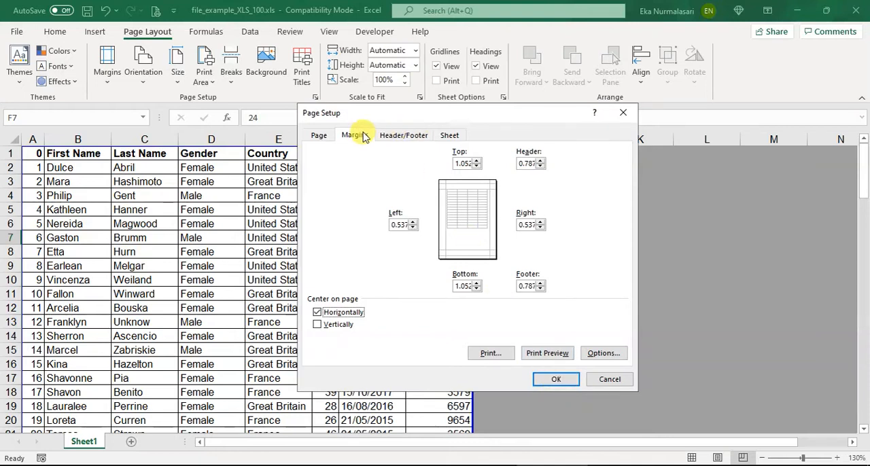
Set the page scaling to fit 1 page wide by 2 pages tall
{"action": "left_click", "coordinate": [322, 135]}
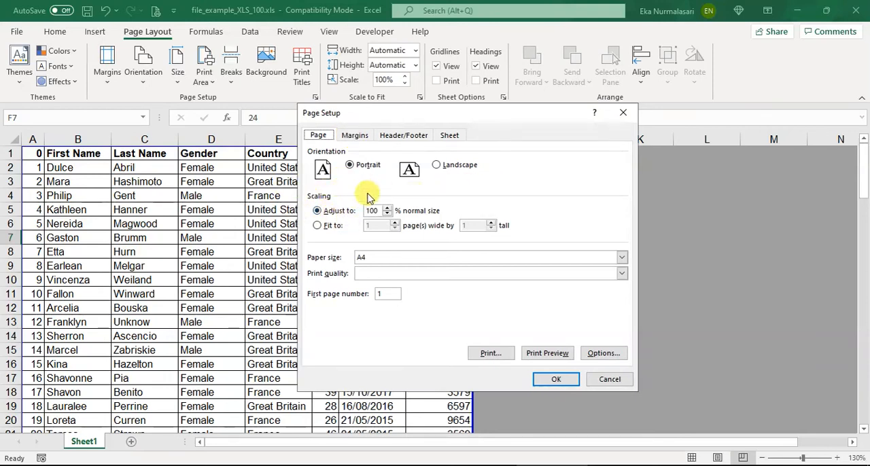
{"action": "left_click", "coordinate": [320, 225]}
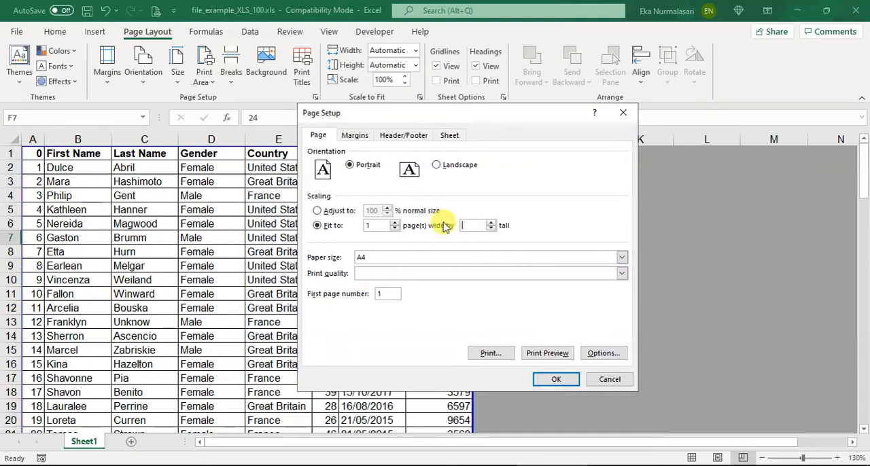
{"action": "type", "text": "2"}
{"action": "key", "text": "shift+Tab"}
{"action": "key", "text": "BackSpace"}
{"action": "type", "text": "1"}
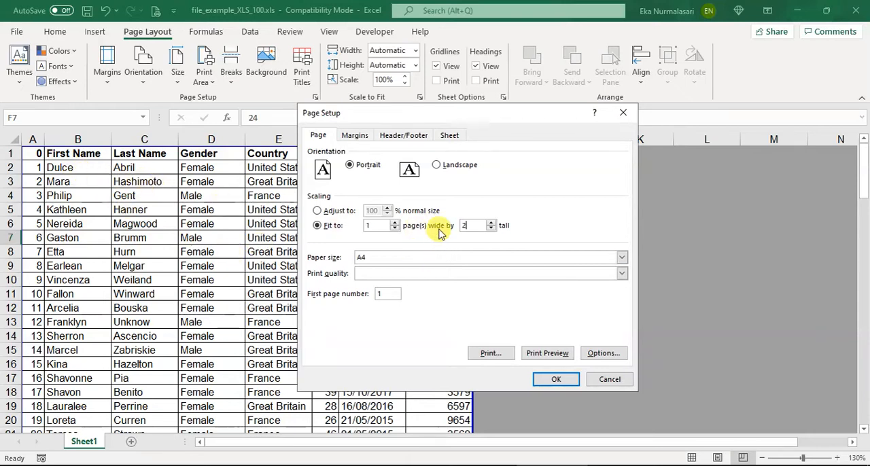
Switch the page scaling to a percentage adjustment and set it to 70% of normal size
{"action": "left_click", "coordinate": [333, 215]}
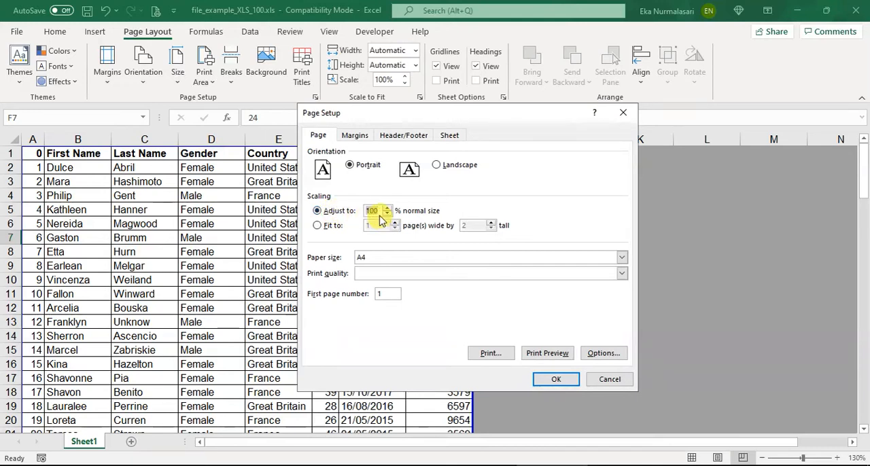
{"action": "type", "text": "80"}
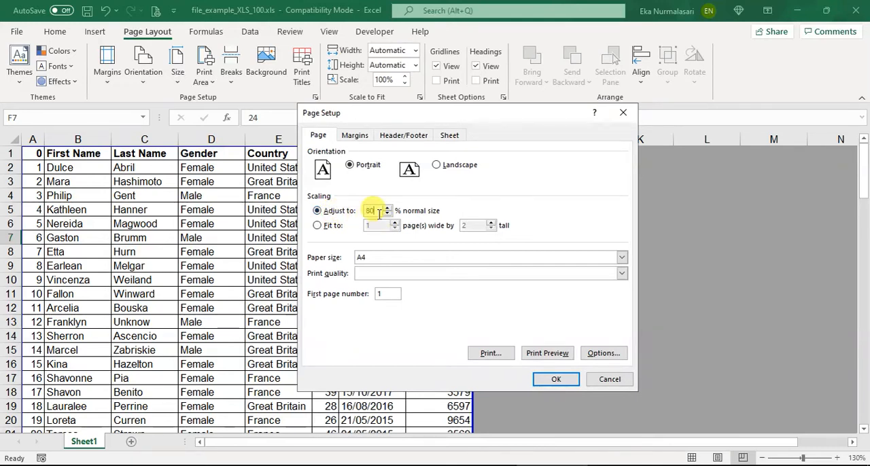
{"action": "key", "text": "BackSpace"}
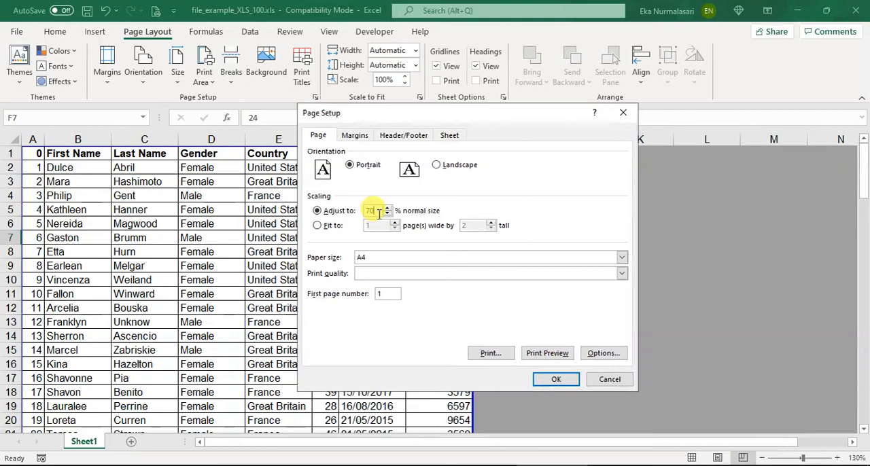